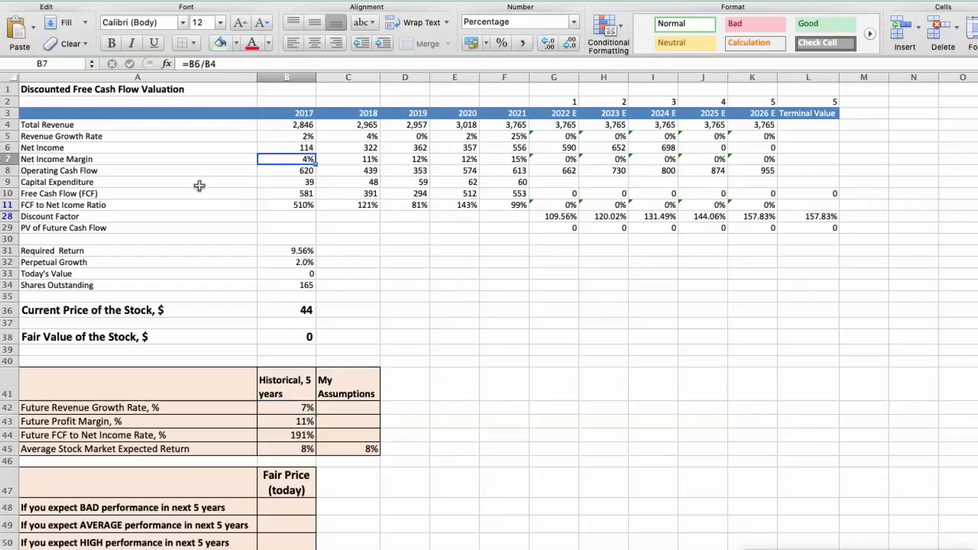
# Examine the 2017–2021 net income margins and FCF to net income ratios, their five-year historical averages, and the historical expected market return
pyautogui.press('Right')
pyautogui.press('Right')
pyautogui.press('Right')
pyautogui.press('Right')
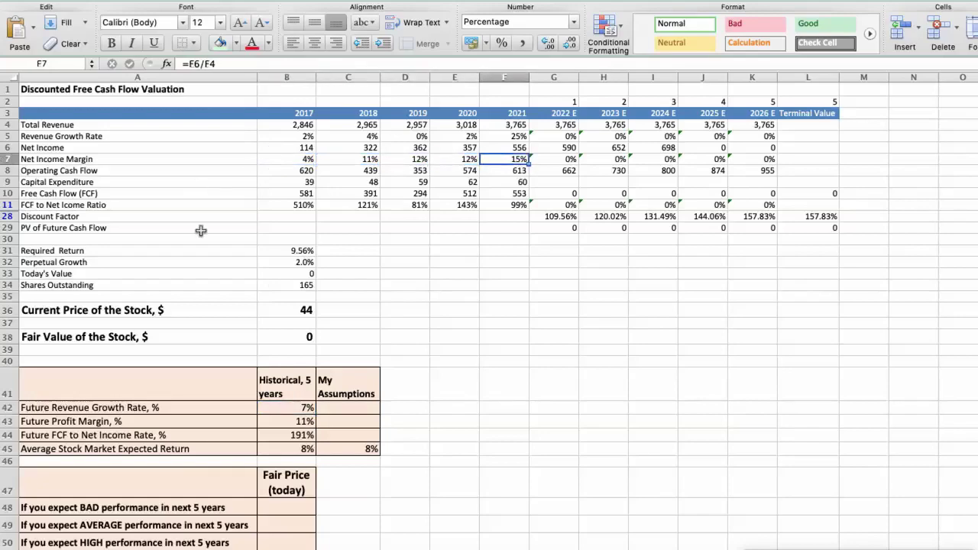
pyautogui.click(271, 420)
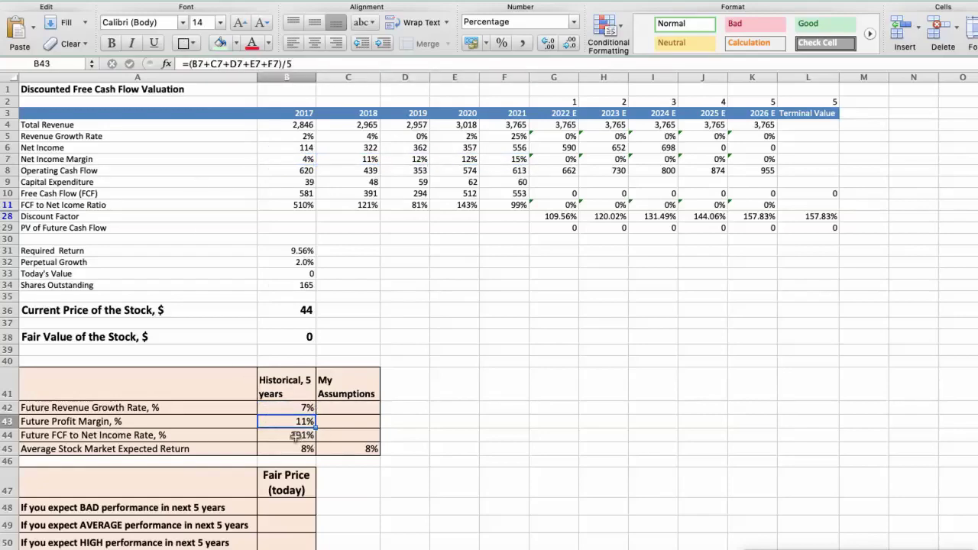
pyautogui.click(279, 205)
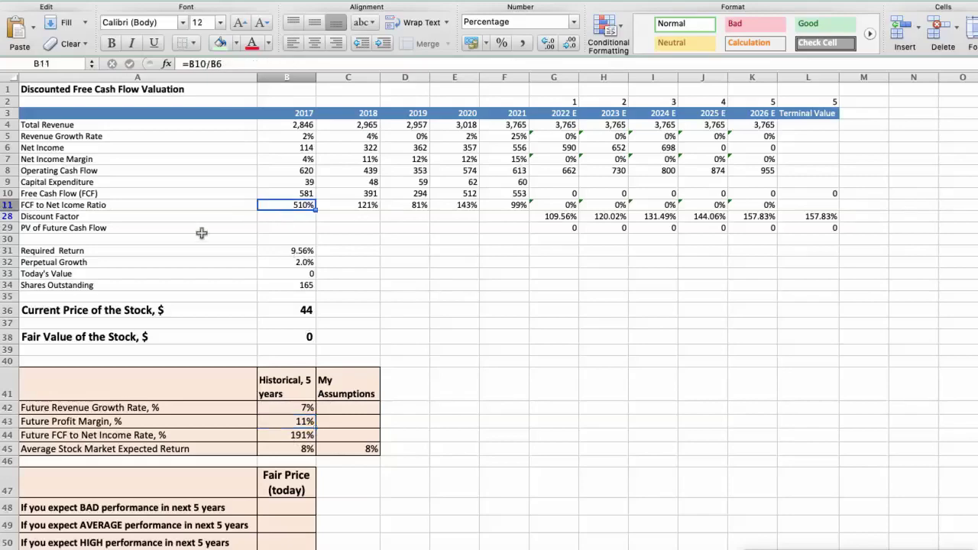
pyautogui.press('Right')
pyautogui.press('Right')
pyautogui.press('Right')
pyautogui.press('Right')
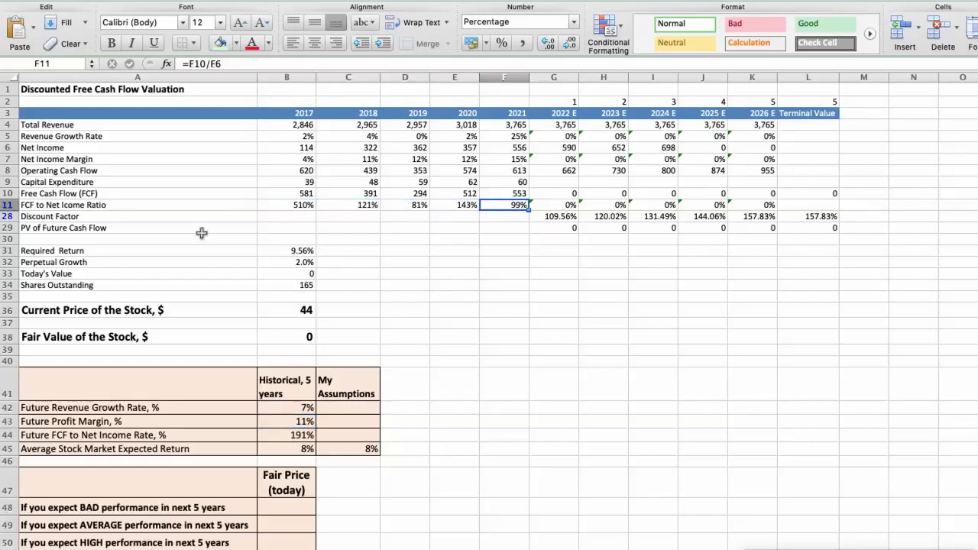
pyautogui.click(271, 436)
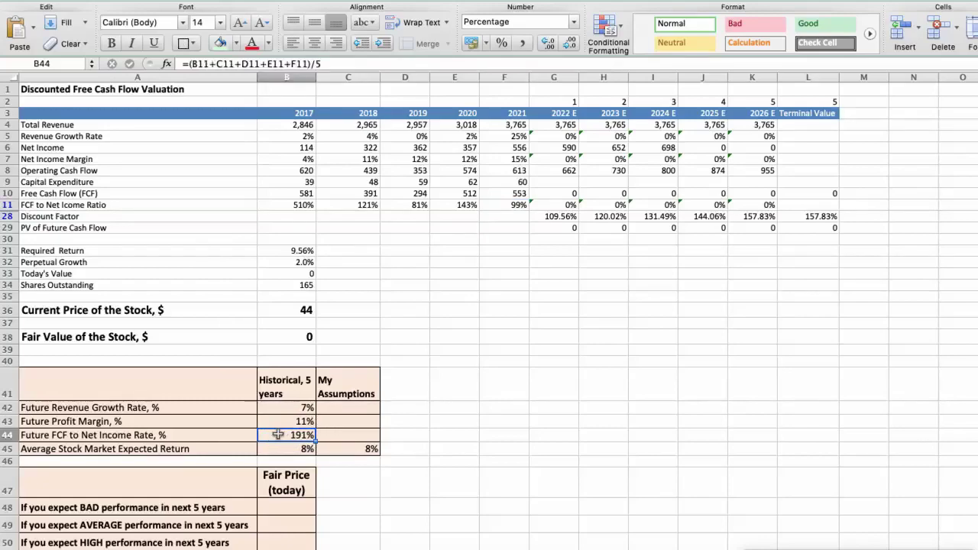
pyautogui.click(274, 448)
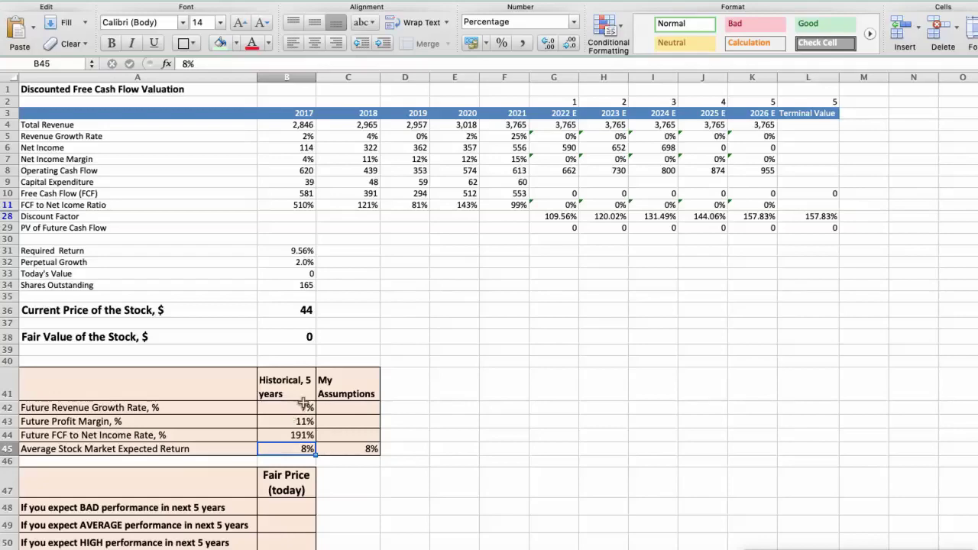
# Fill in My Assumptions with a 2% future revenue growth rate, 12% profit margin and 80% FCF to net income rate
pyautogui.click(325, 410)
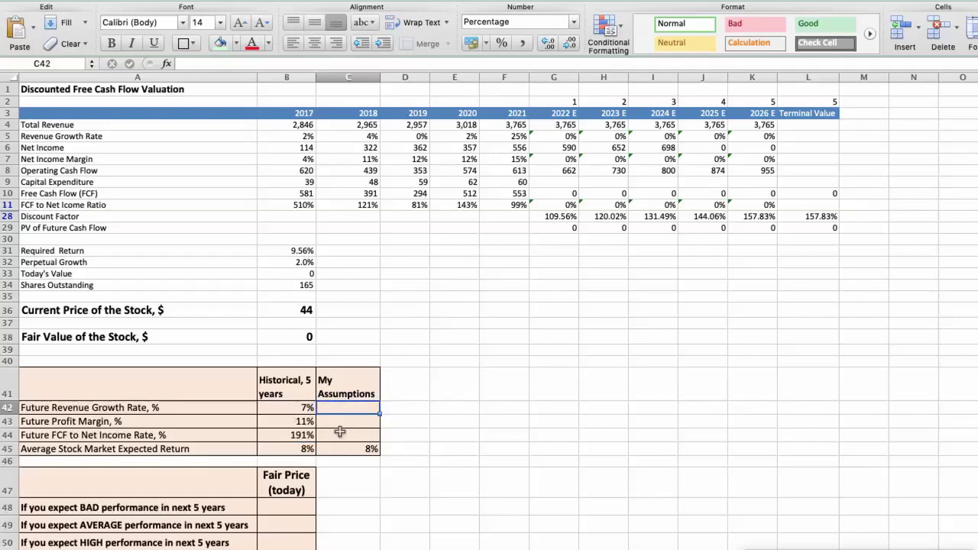
pyautogui.write('2')
pyautogui.press('Return')
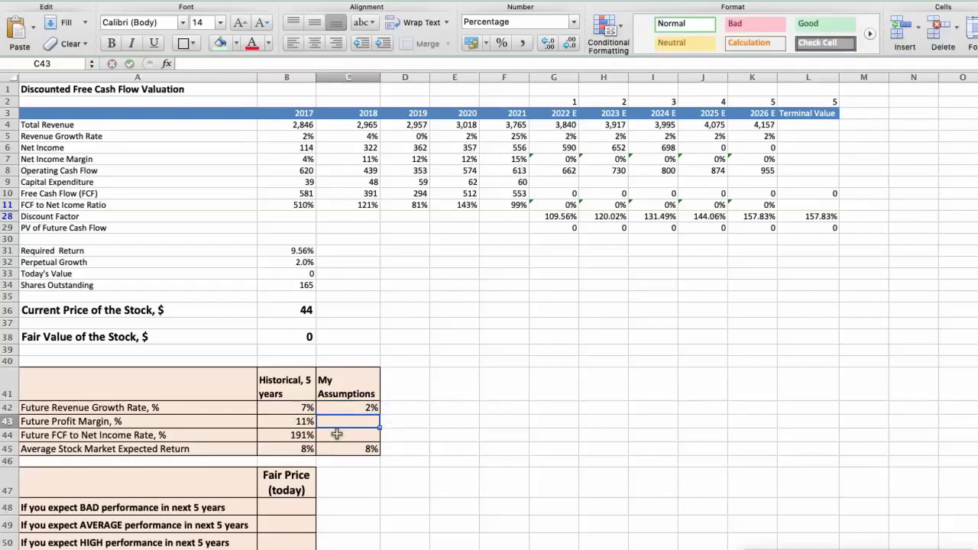
pyautogui.write('12')
pyautogui.press('Return')
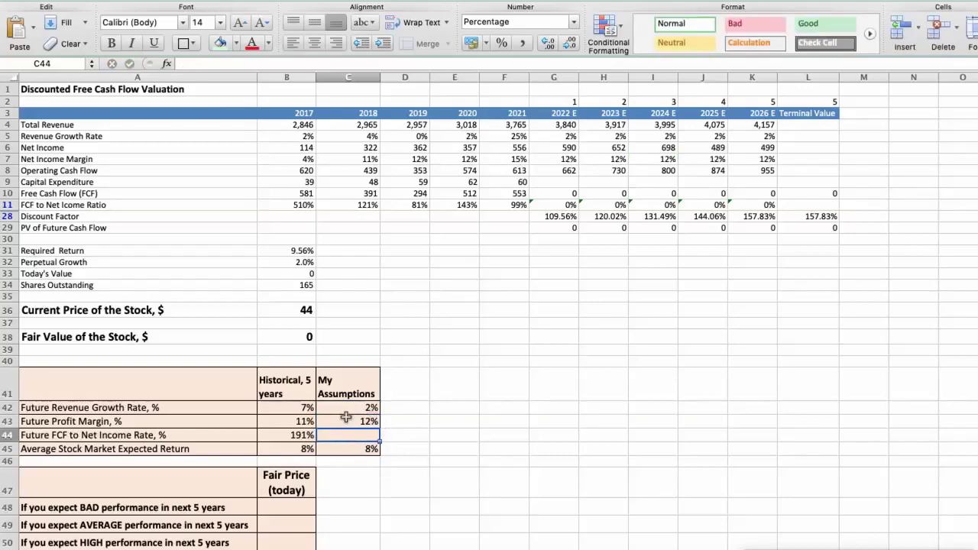
pyautogui.write('80')
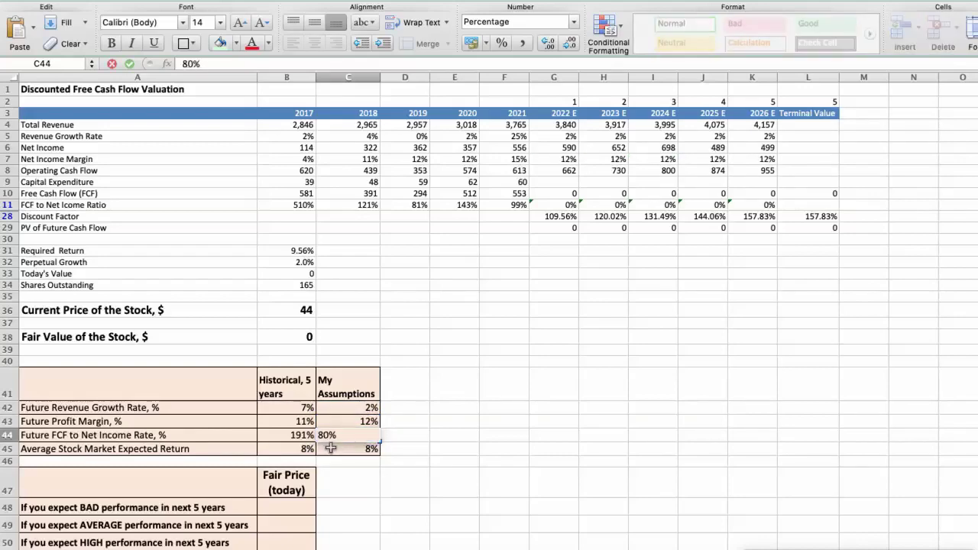
pyautogui.press('Return')
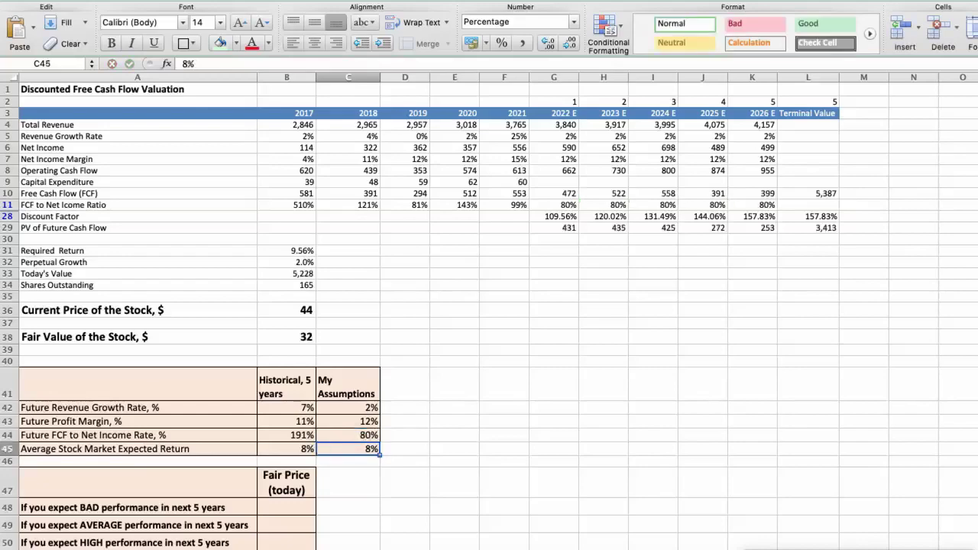
# Check the calculated fair value of the stock and record $32 as today's fair price for BAD performance
pyautogui.click(280, 339)
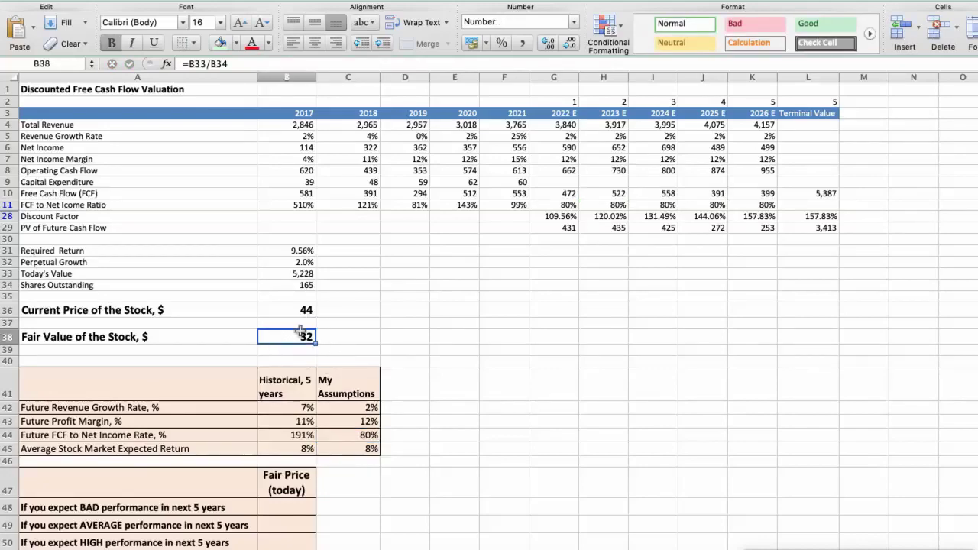
pyautogui.scroll(-3, 283, 348)
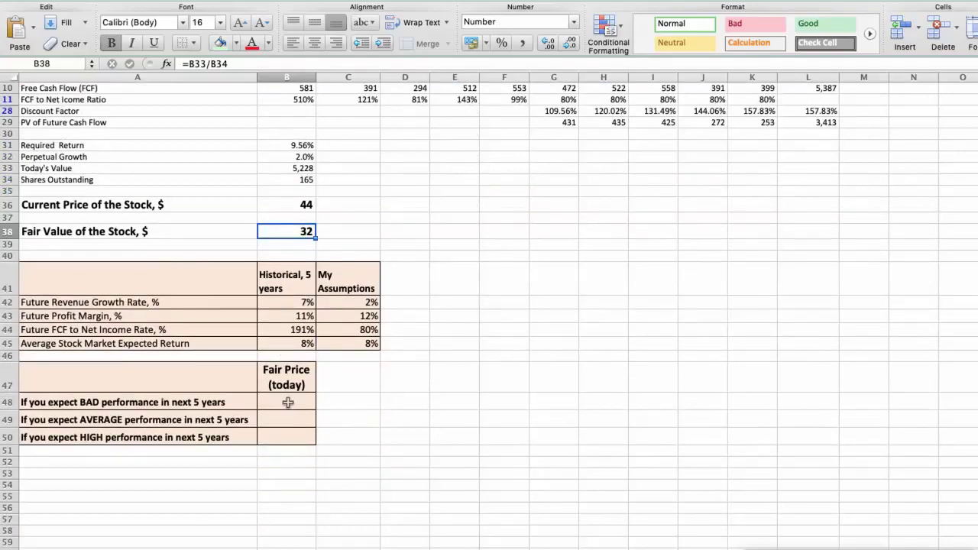
pyautogui.click(280, 407)
pyautogui.write('32')
pyautogui.press('Return')
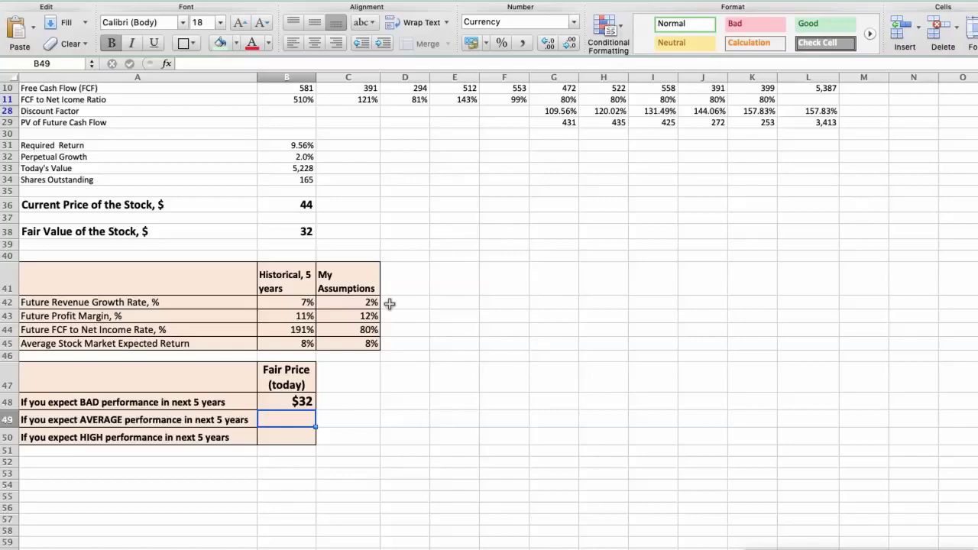
# Change My Assumptions to 4% future revenue growth, 13% profit margin and 90% FCF to net income rate
pyautogui.click(340, 301)
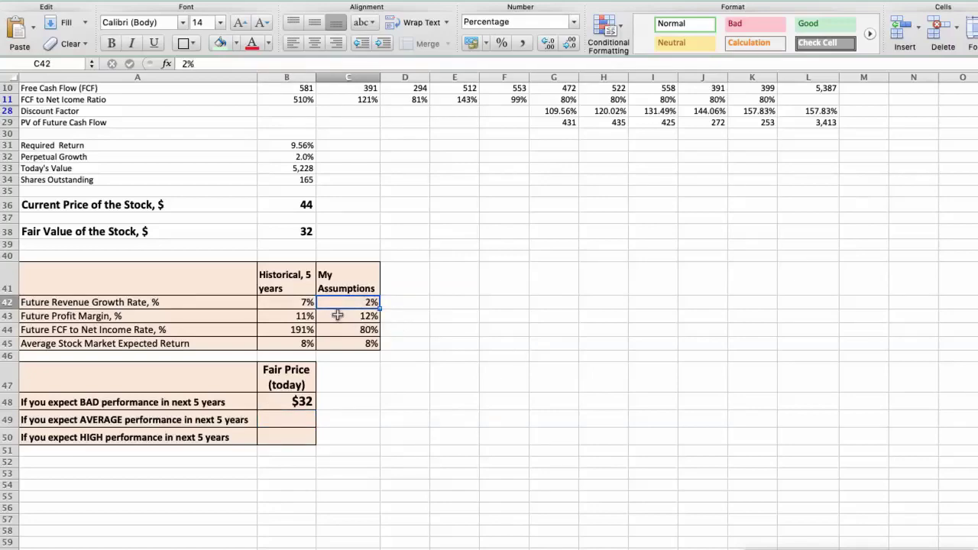
pyautogui.write('4')
pyautogui.press('Return')
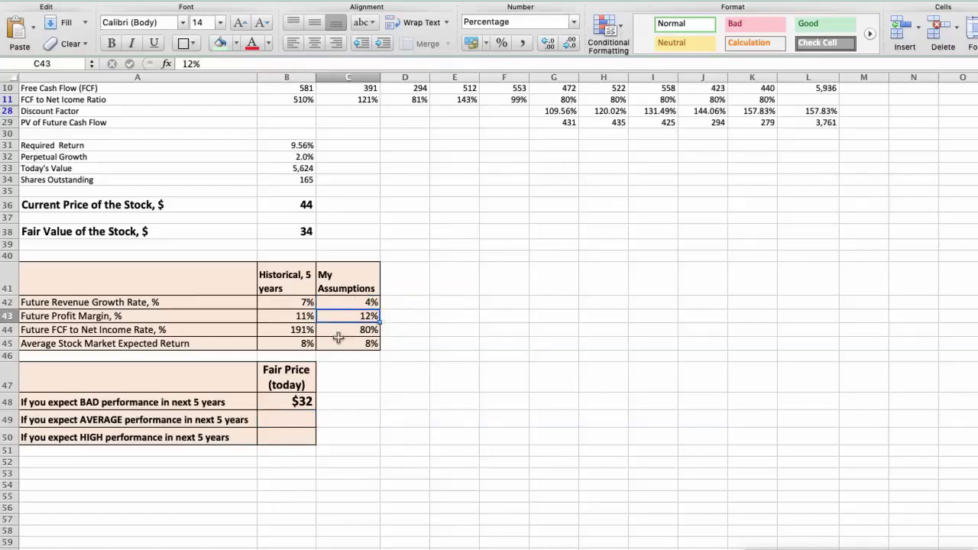
pyautogui.write('13')
pyautogui.press('Return')
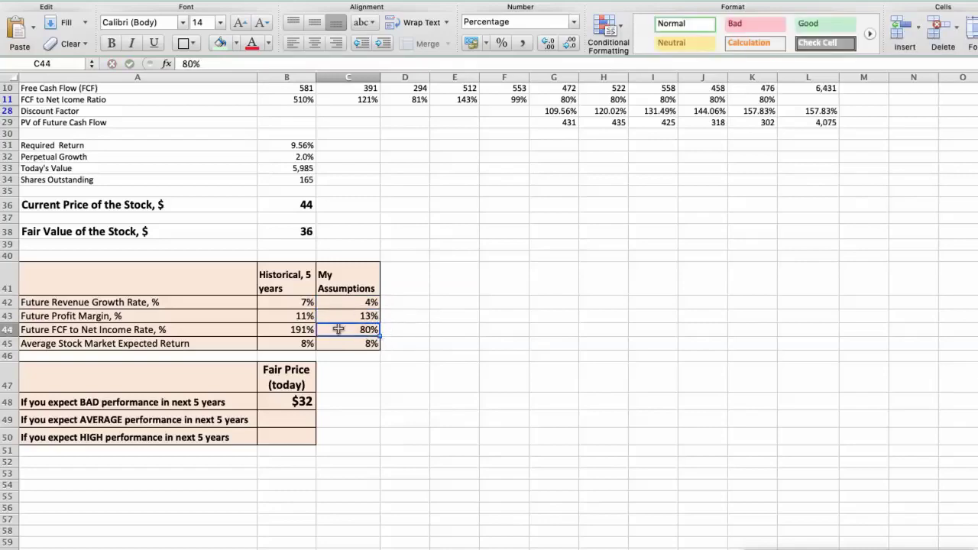
pyautogui.write('90')
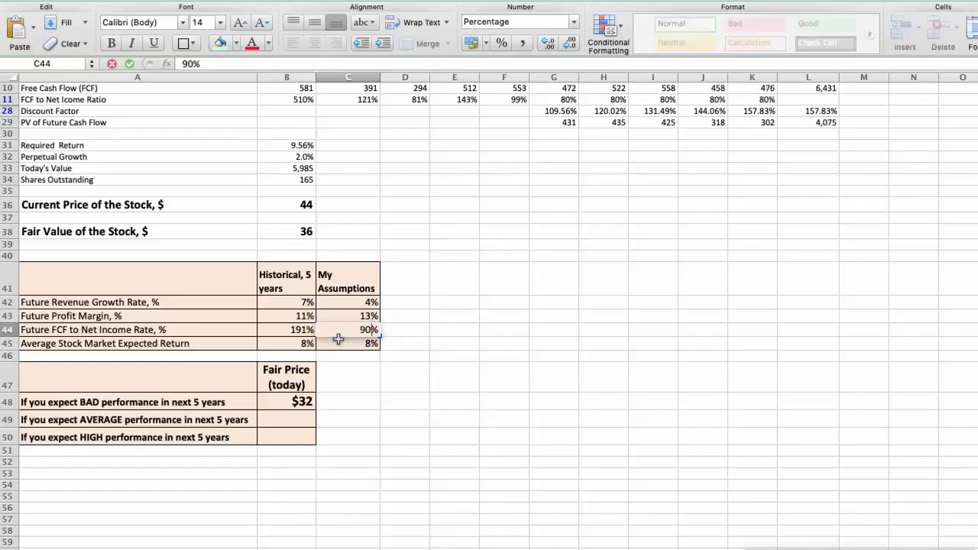
pyautogui.press('Return')
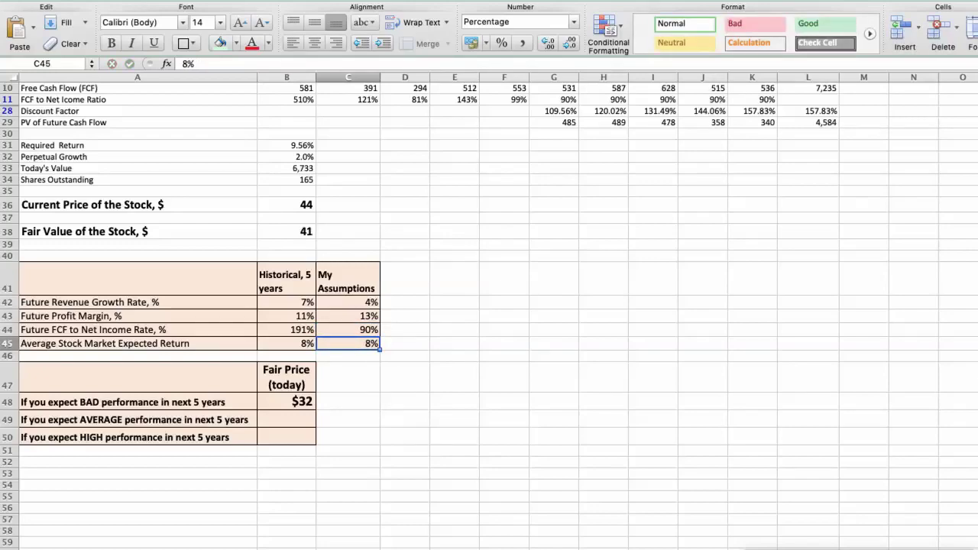
# Check the recalculated fair value and record $41 as today's fair price for AVERAGE performance
pyautogui.click(284, 232)
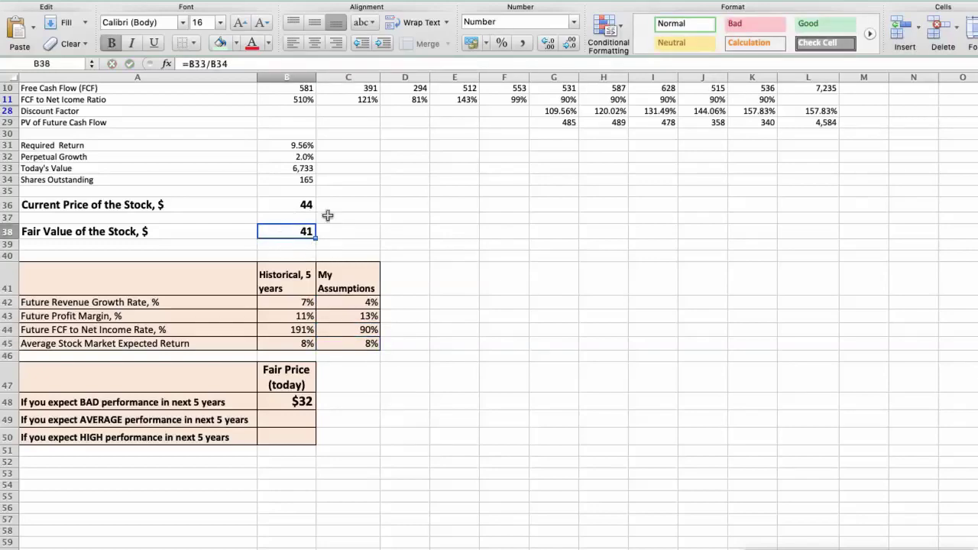
pyautogui.click(276, 418)
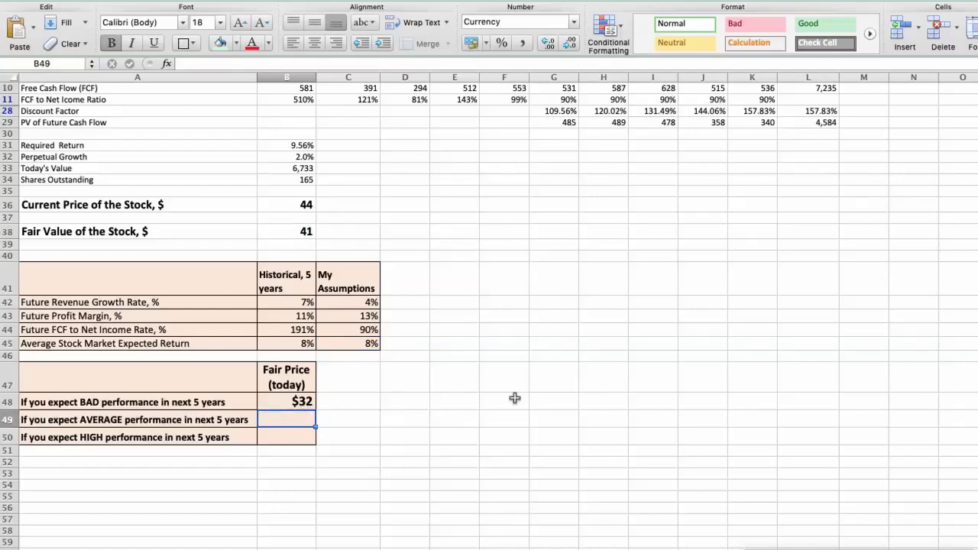
pyautogui.write('41')
pyautogui.press('Return')
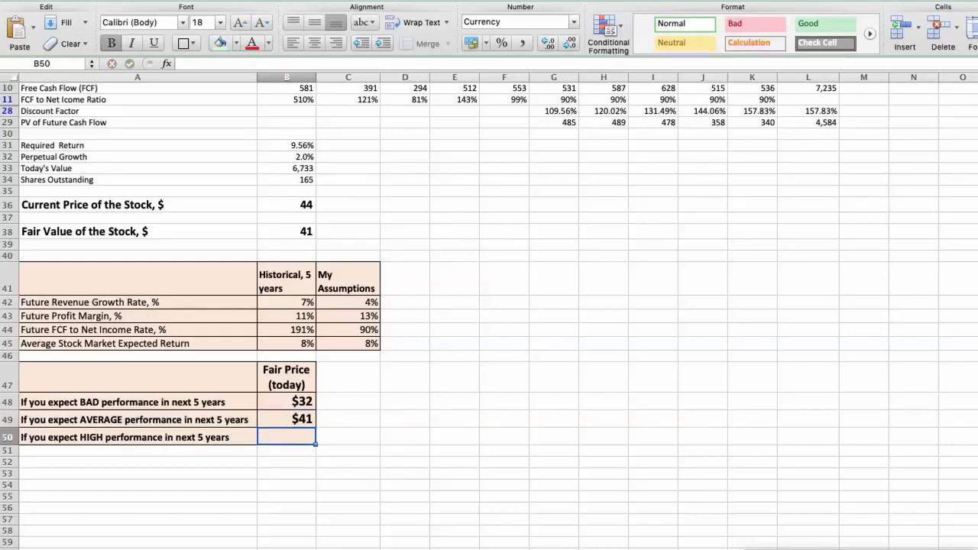
# Change My Assumptions to 6% future revenue growth, 14% profit margin and 100% FCF to net income rate
pyautogui.click(342, 303)
pyautogui.write('6')
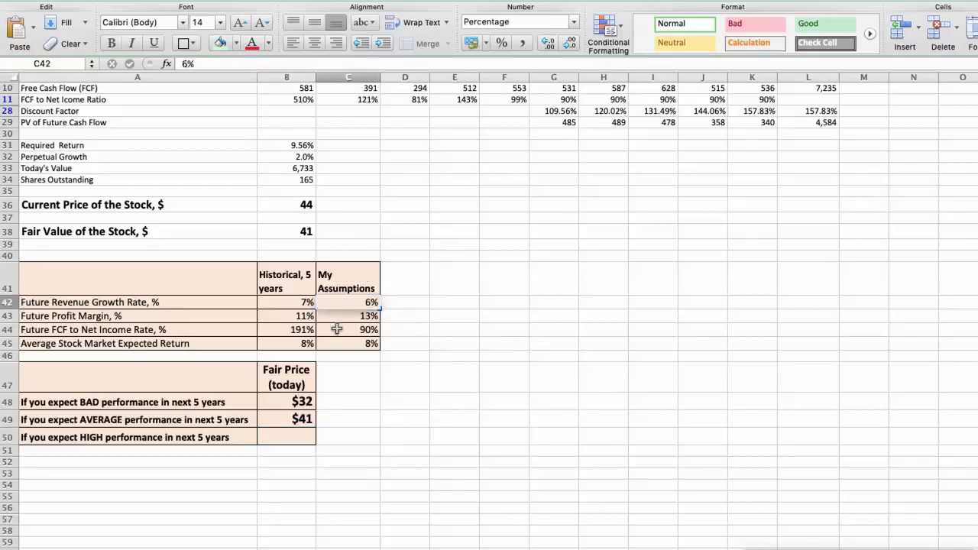
pyautogui.press('Return')
pyautogui.write('14')
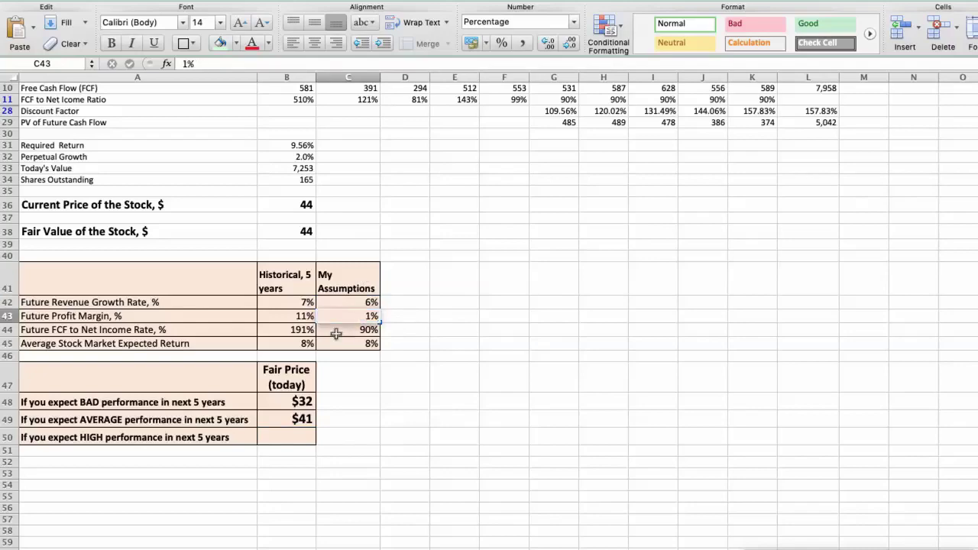
pyautogui.press('Return')
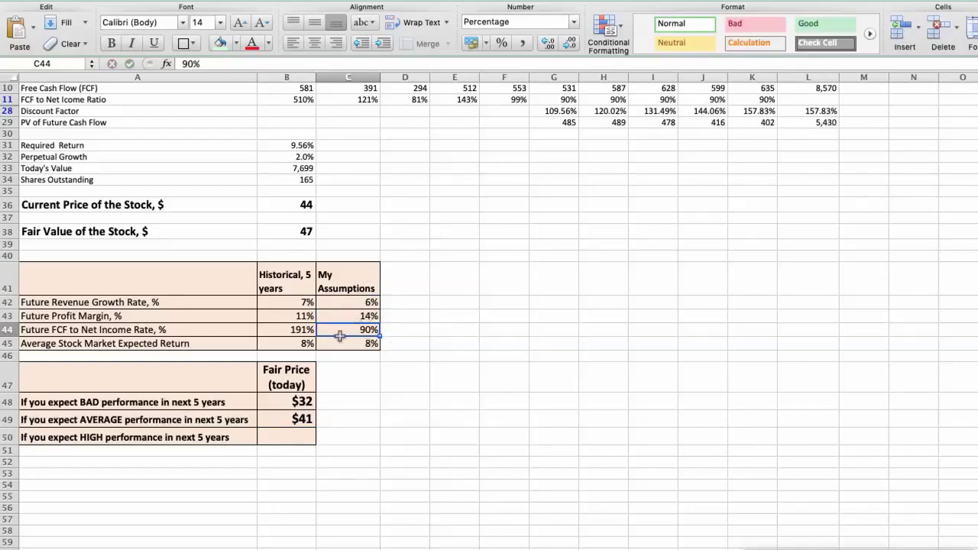
pyautogui.write('10')
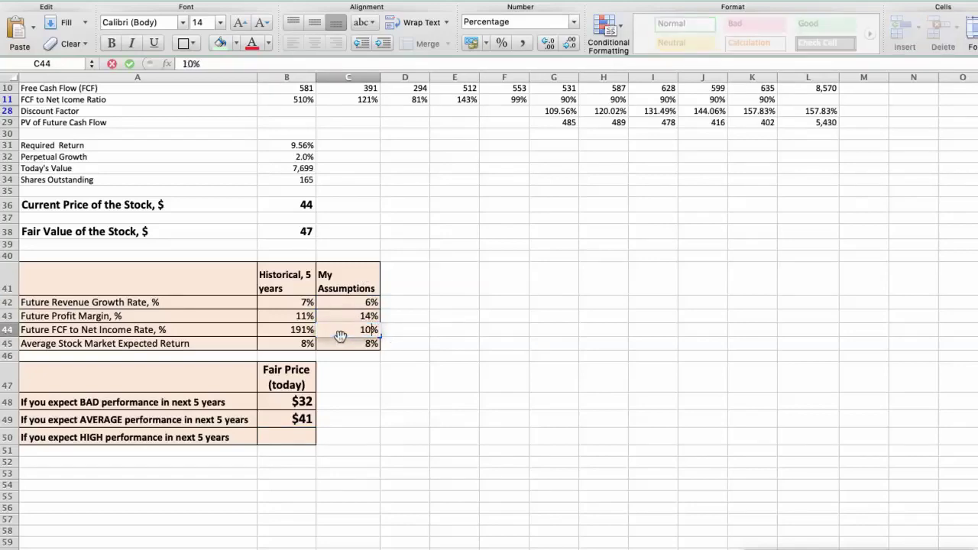
pyautogui.write('0')
pyautogui.press('Return')
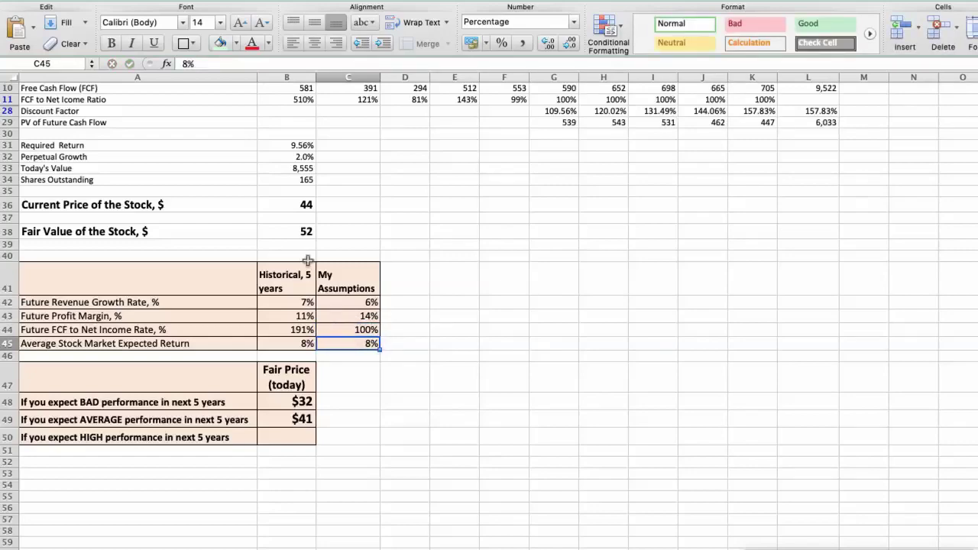
# Check the recalculated fair value and record $52 as today's fair price for HIGH performance
pyautogui.click(285, 230)
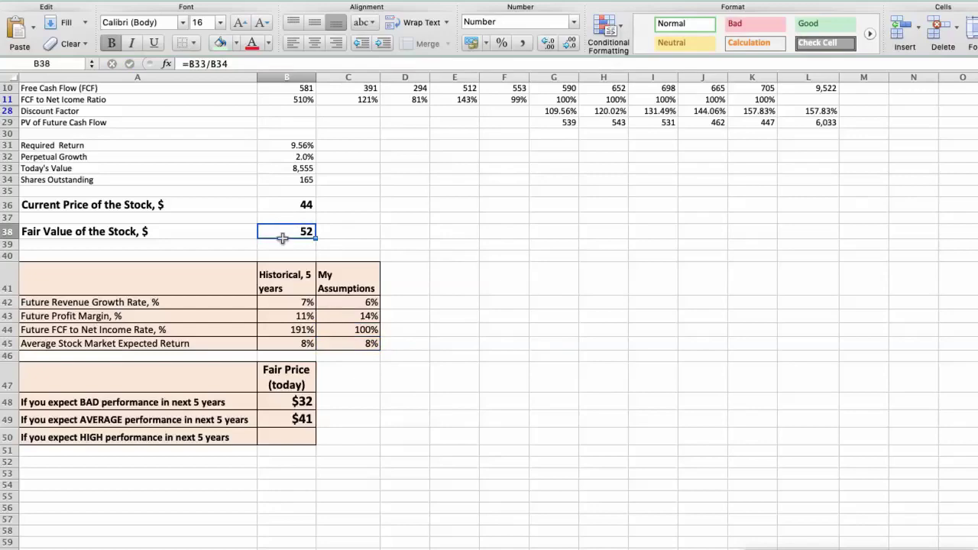
pyautogui.click(287, 436)
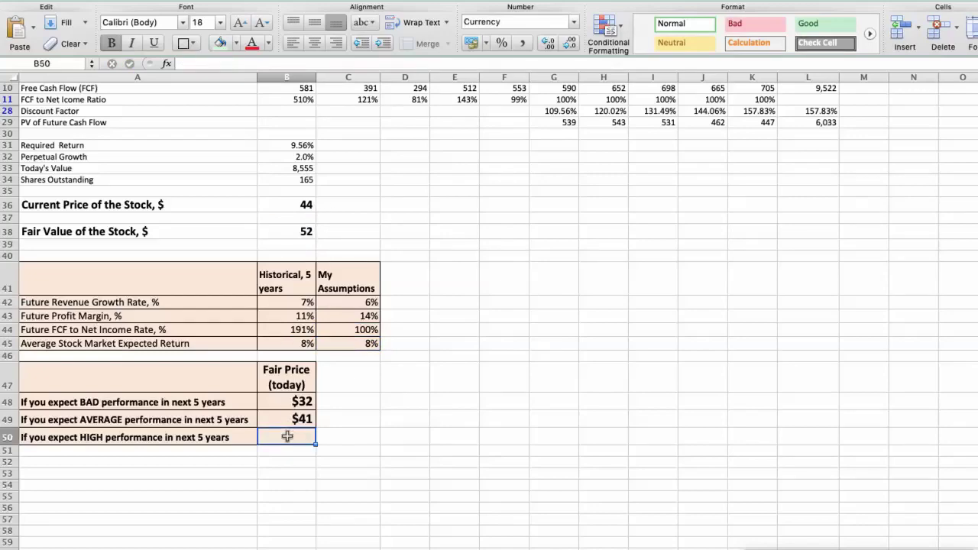
pyautogui.write('52')
pyautogui.press('Return')
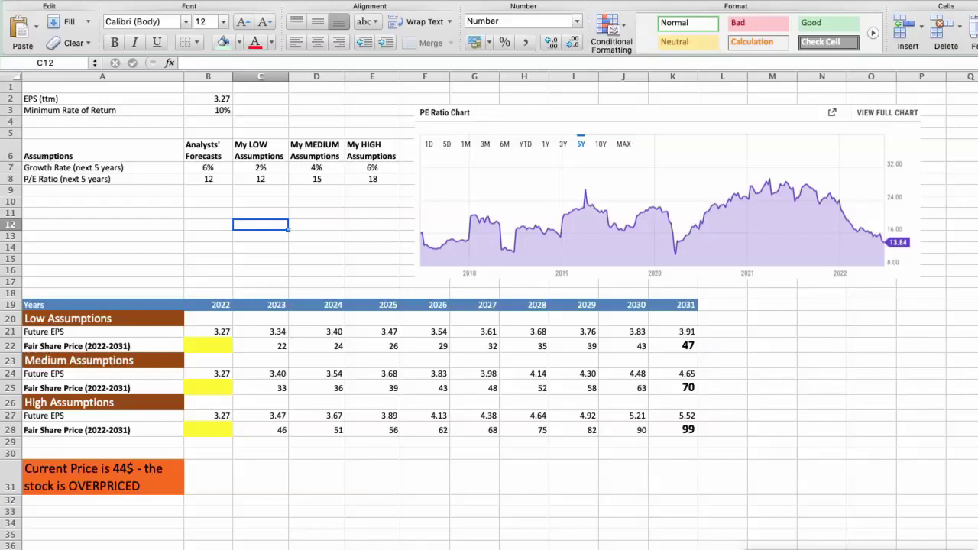
# Review the EPS (ttm), the minimum rate of return, and the analysts' growth rate and P/E ratio forecasts
pyautogui.click(197, 100)
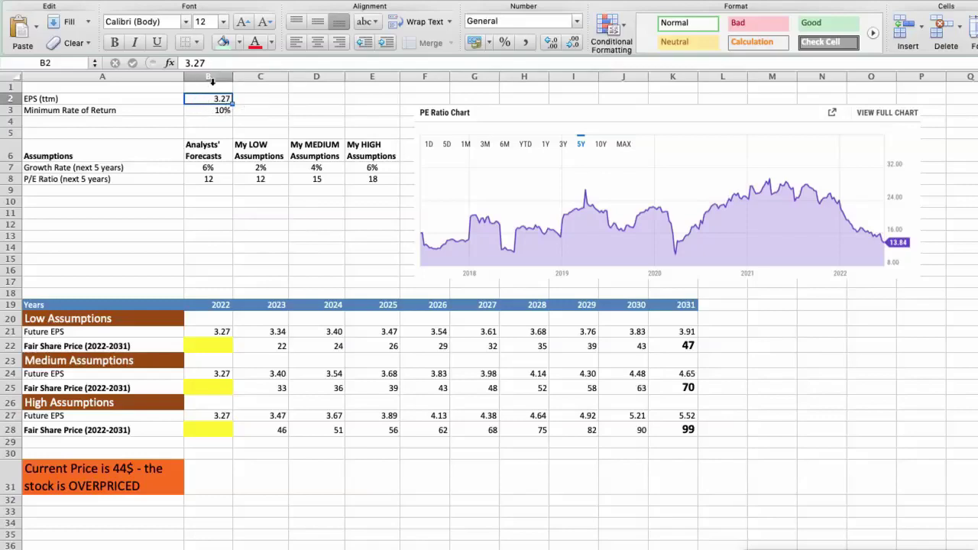
pyautogui.click(198, 110)
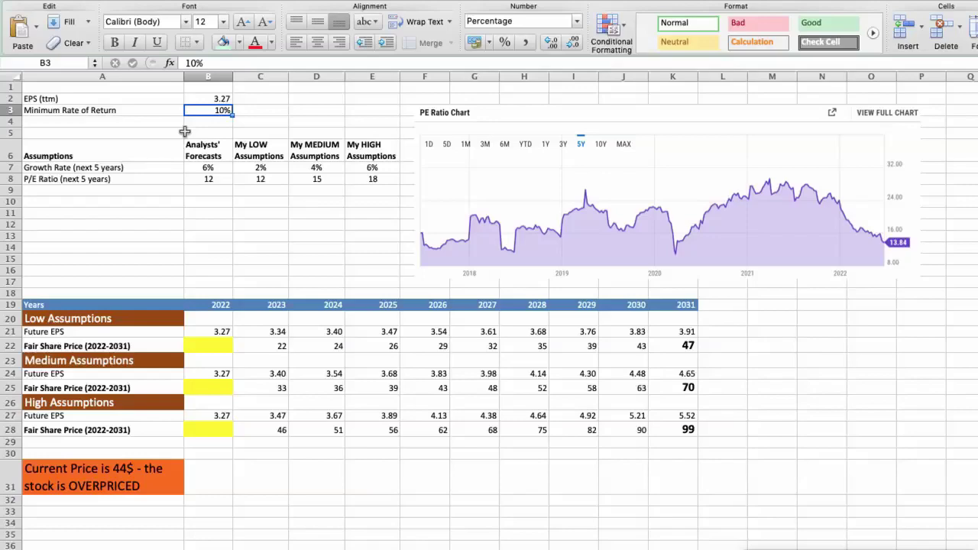
pyautogui.click(203, 169)
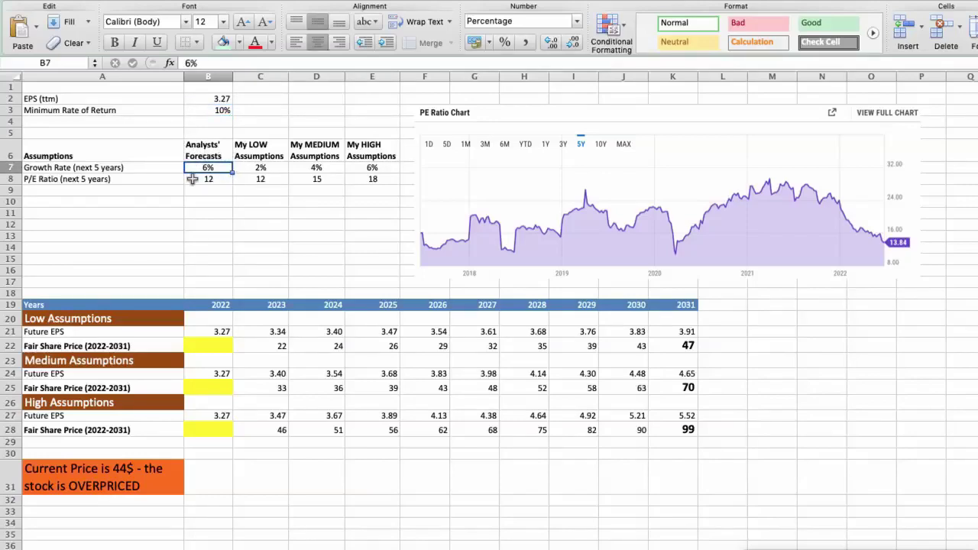
pyautogui.click(192, 179)
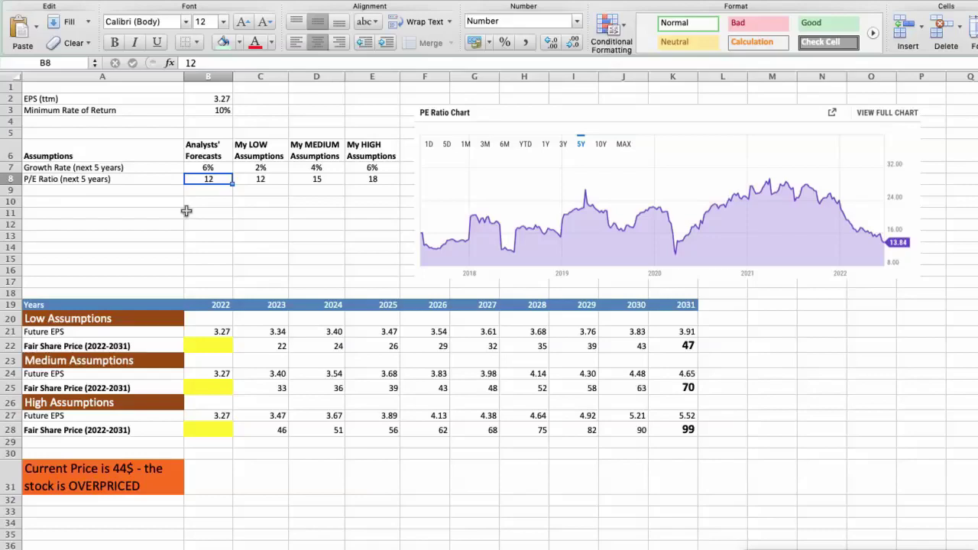
# Check the LOW growth rate and P/E ratio assumptions and restore the 2022 fair share price formula =C22/(1+B3) in B22
pyautogui.click(242, 169)
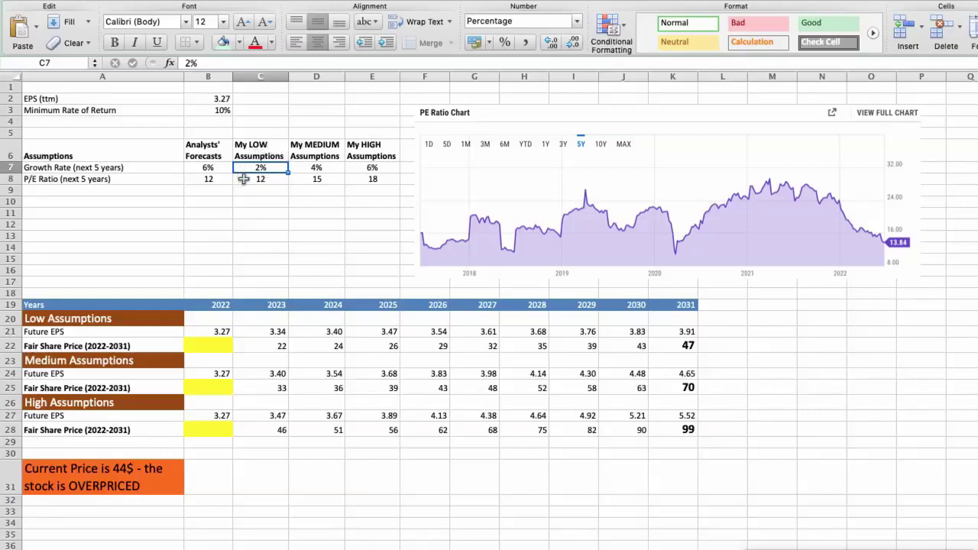
pyautogui.click(243, 179)
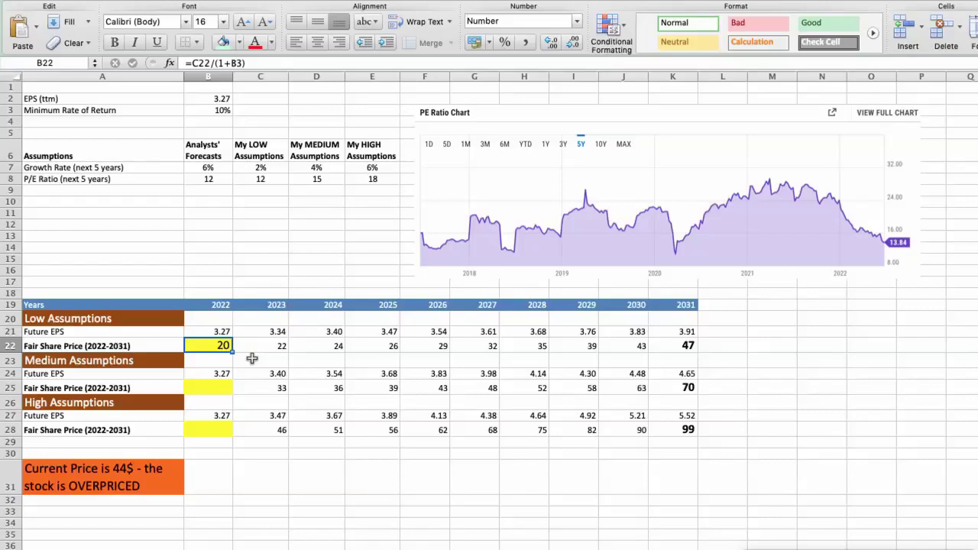
# Check the MEDIUM growth rate and P/E ratio assumptions and restore the 2022 fair share price formula =C25/(1+B3) in B25
pyautogui.click(302, 168)
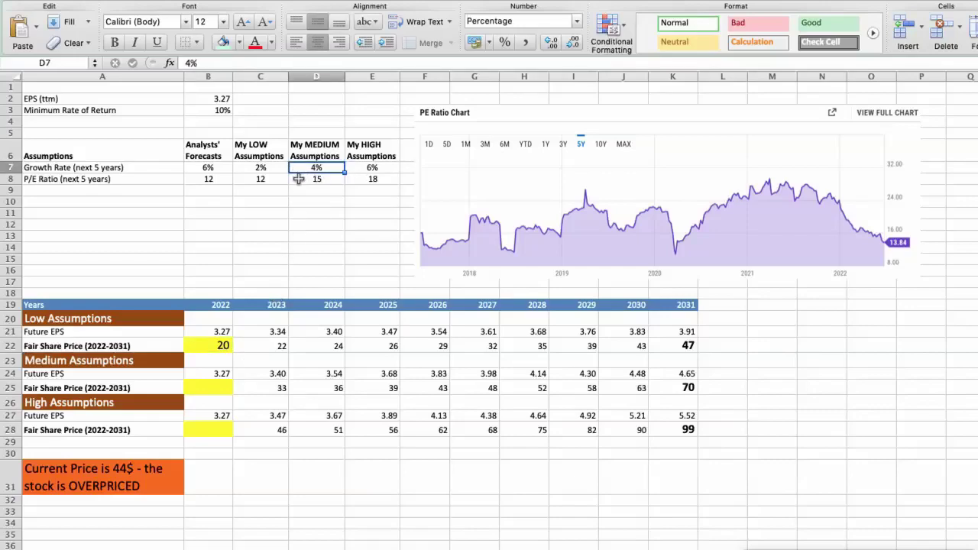
pyautogui.click(298, 179)
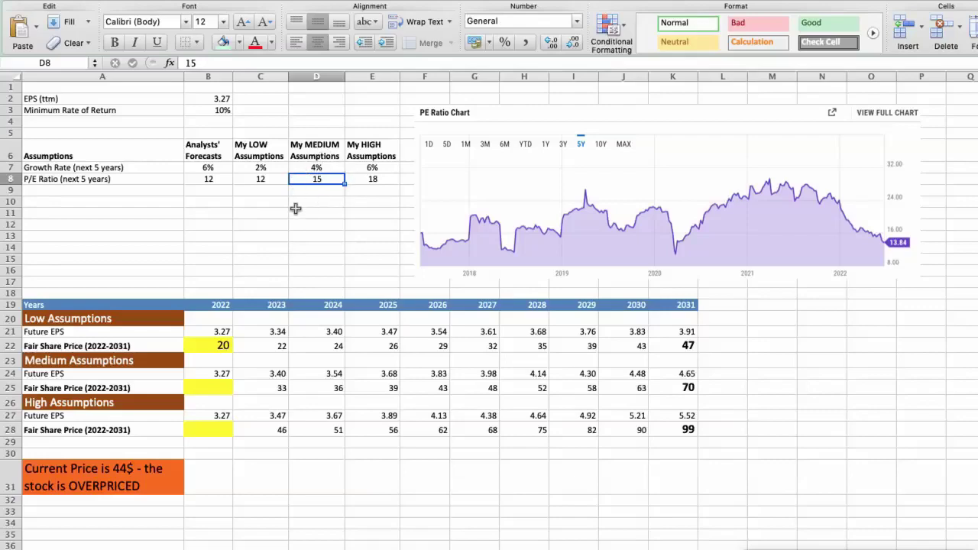
pyautogui.press('super+z')
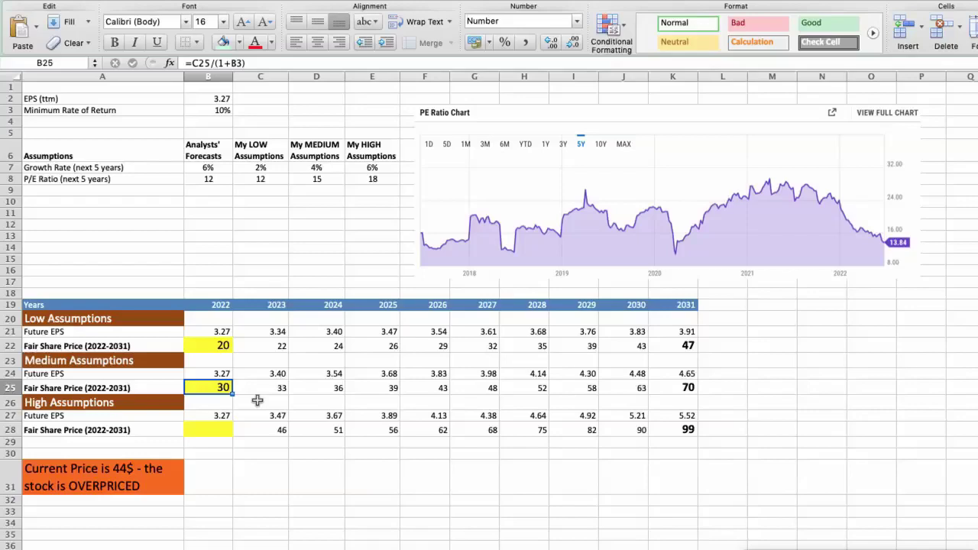
# Check the HIGH growth rate and P/E ratio assumptions and restore the 2022 fair share price formula =C28/(1+B3) in B28
pyautogui.click(356, 164)
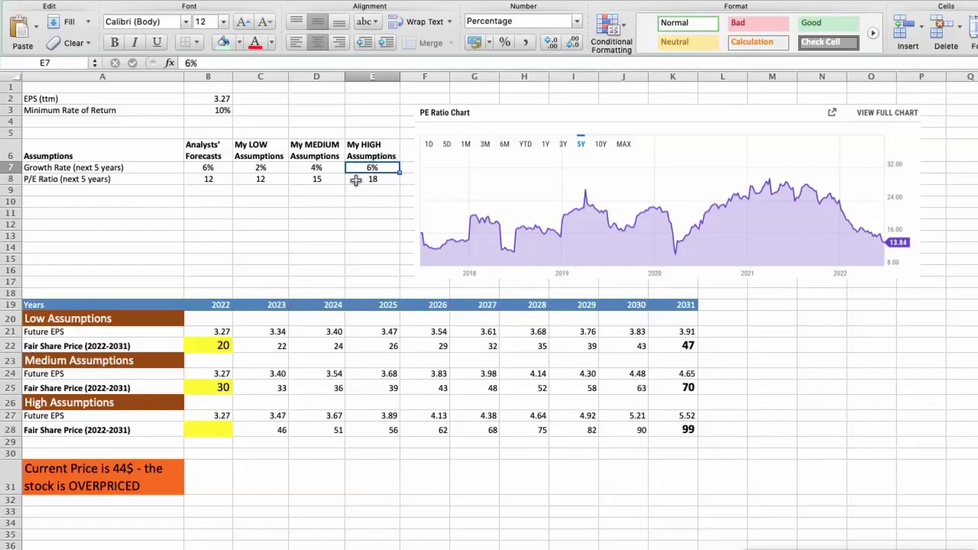
pyautogui.click(356, 180)
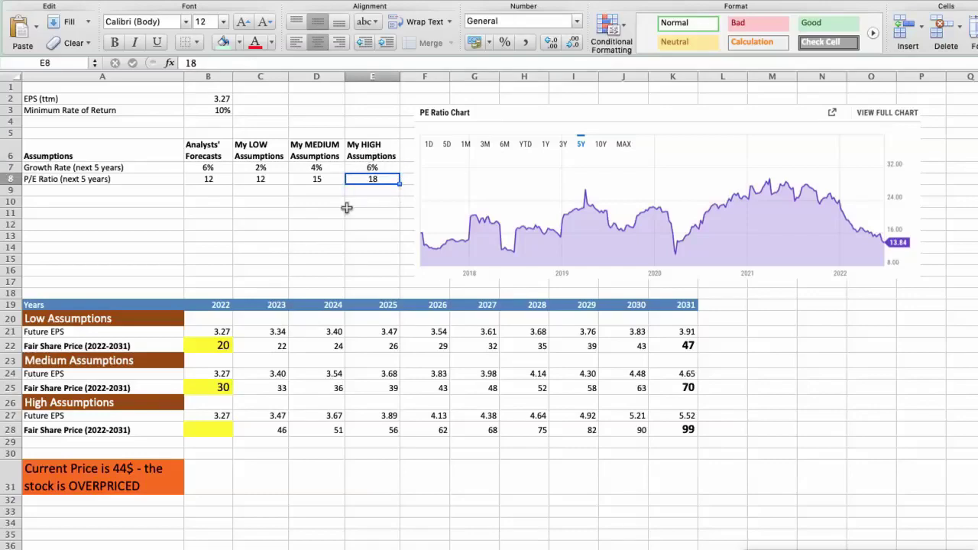
pyautogui.press('super+z')
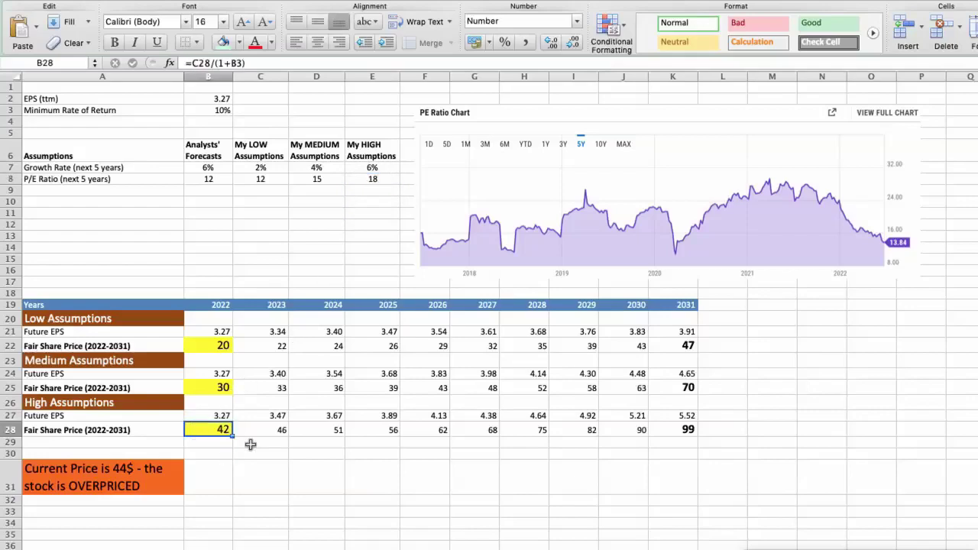